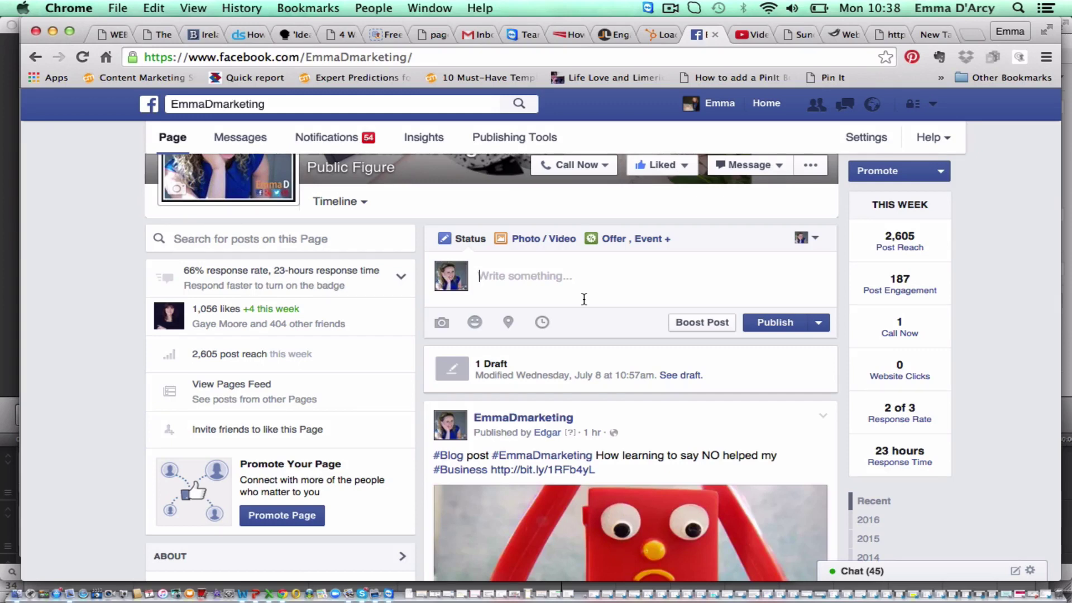
Start a new post on the page and bring up its Photo / Video posting options.
left_click(999, 199)
scroll(998, 199, "up", 2)
scroll(492, 363, "up", 4)
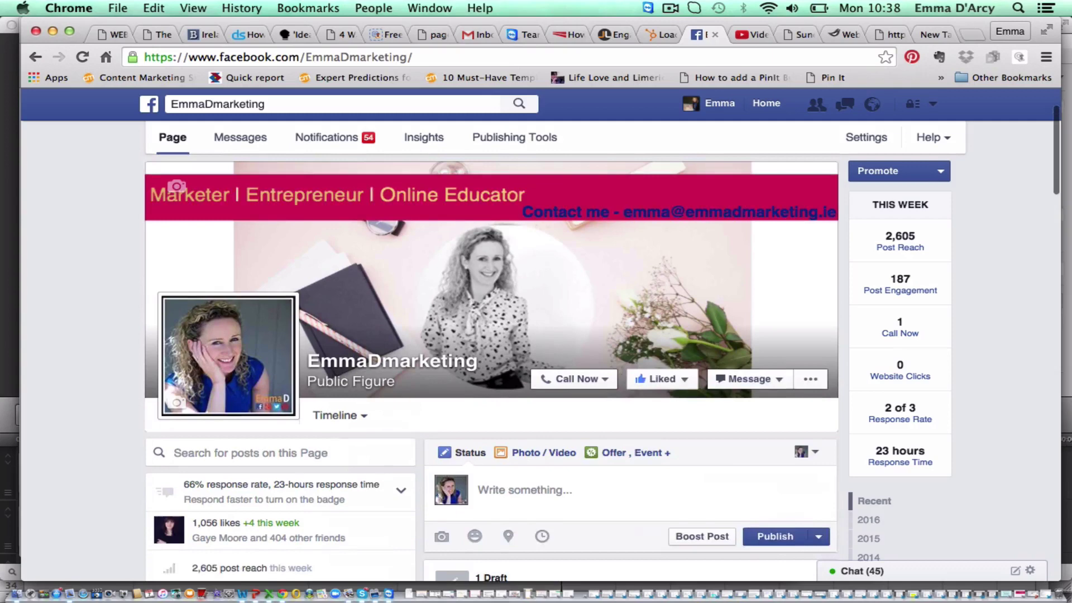
scroll(491, 363, "down", 4)
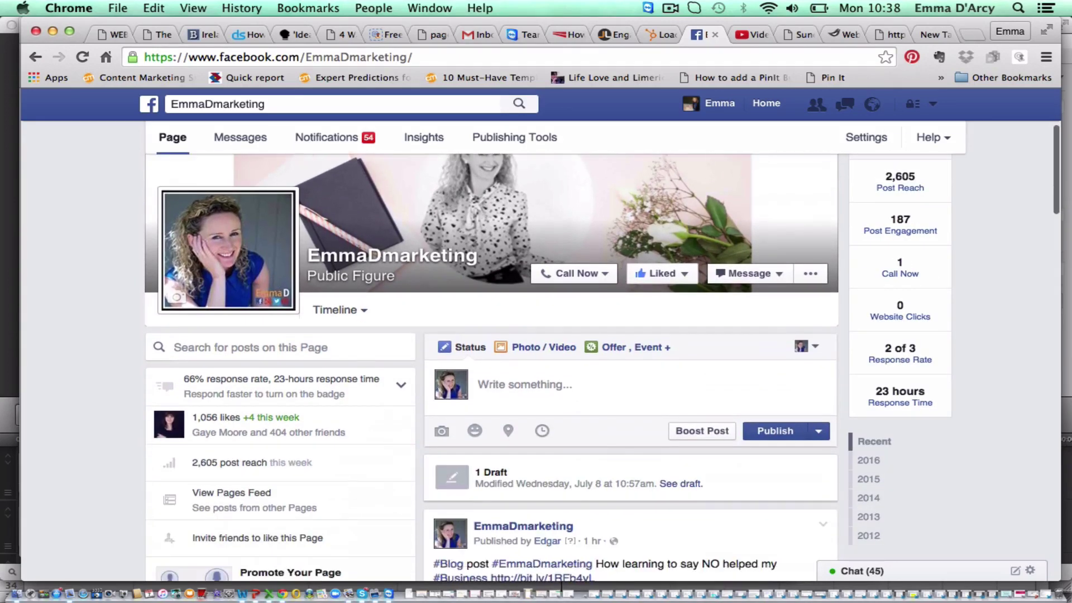
scroll(738, 229, "down", 1)
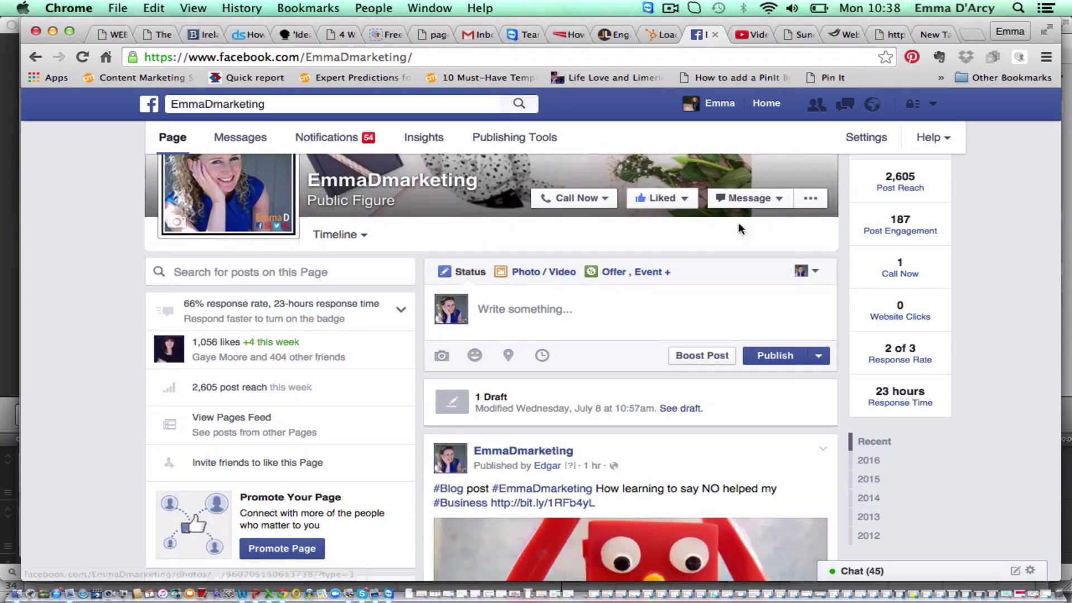
left_click(545, 298)
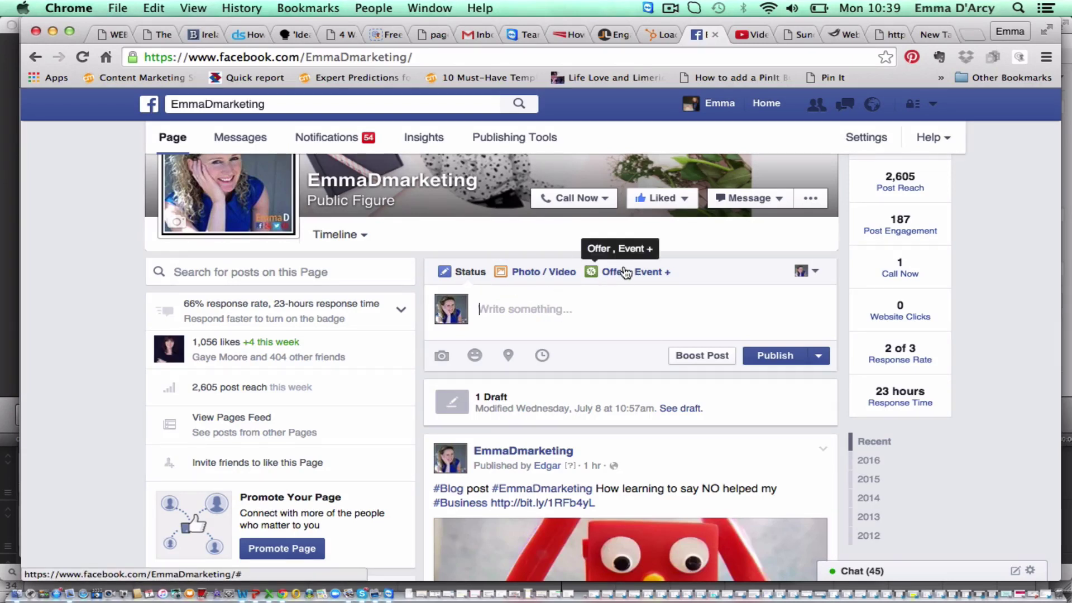
left_click(544, 277)
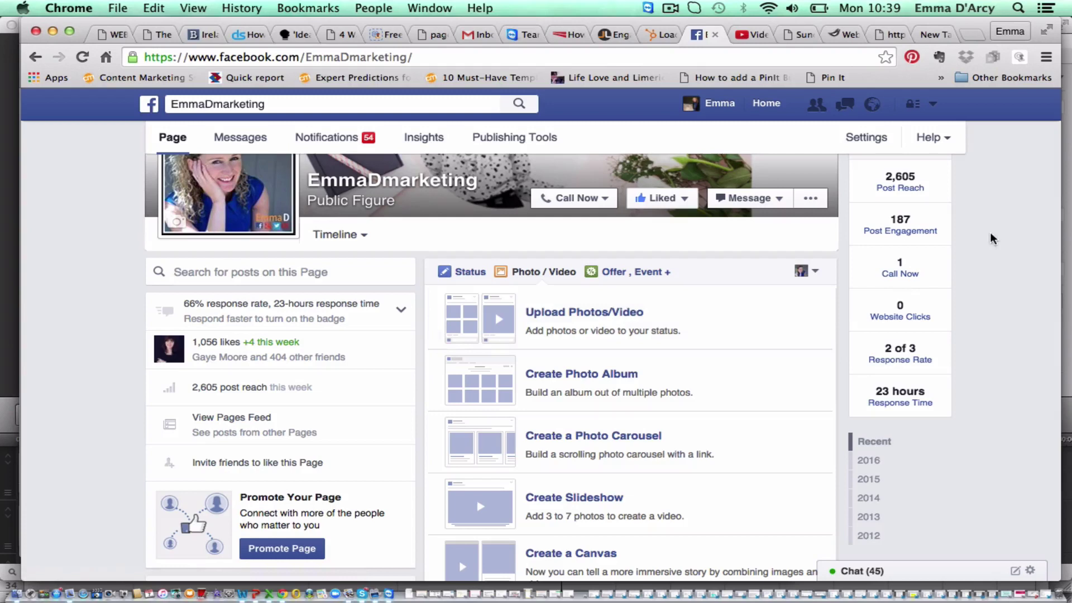
scroll(699, 239, "down", 3)
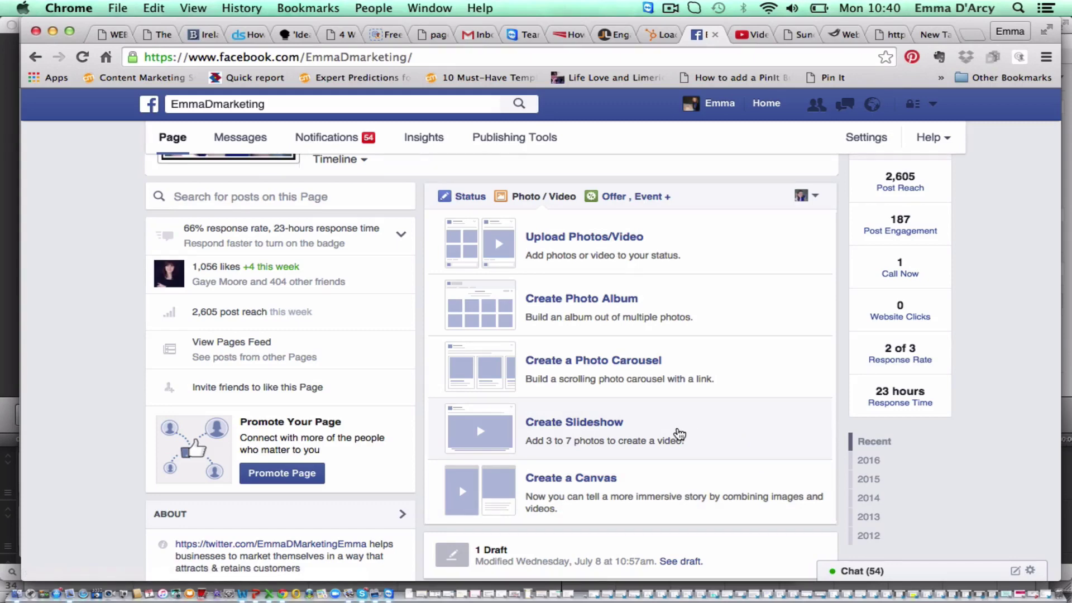
Create a slideshow and add its first photo from the photos folder.
left_click(679, 434)
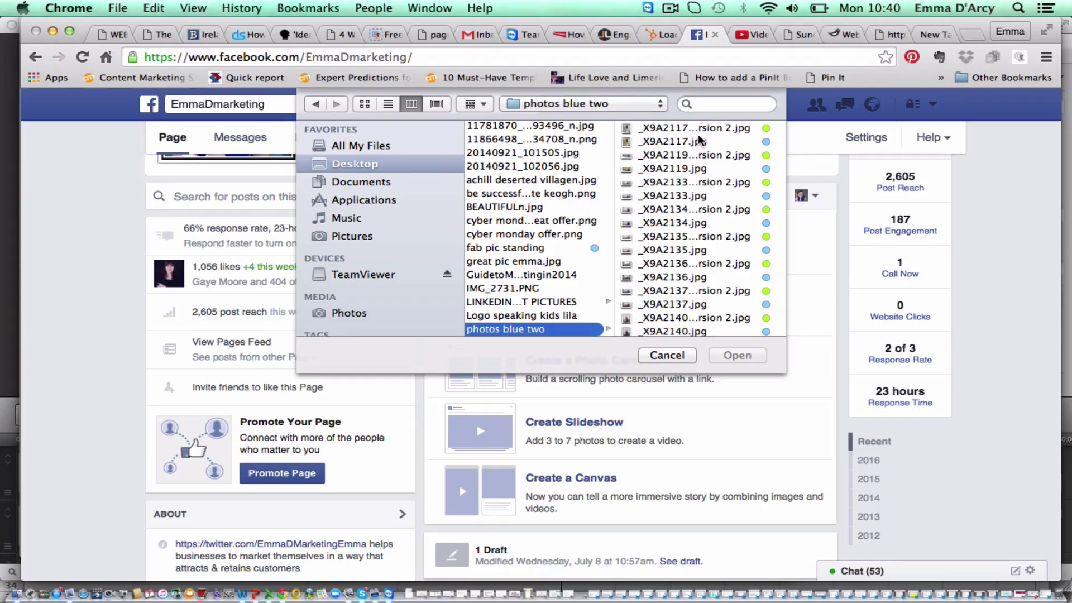
left_click(698, 158)
left_click(698, 159)
left_click(736, 356)
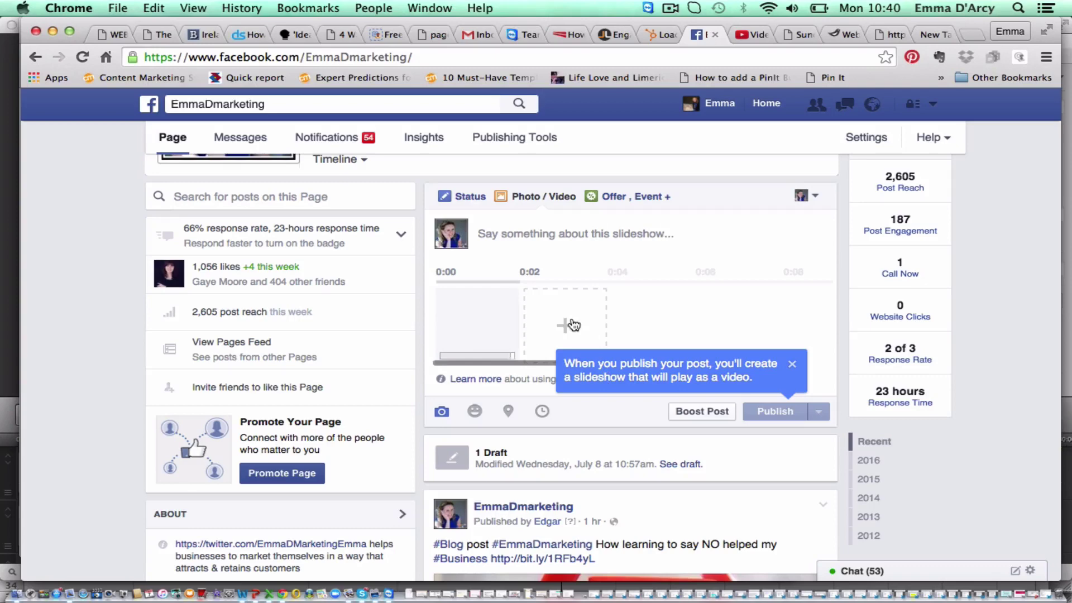
Add _X9A2137.jpg, _X9A2140.jpg and _X9A2169.jpg to the slideshow.
left_click(566, 324)
left_click(649, 304)
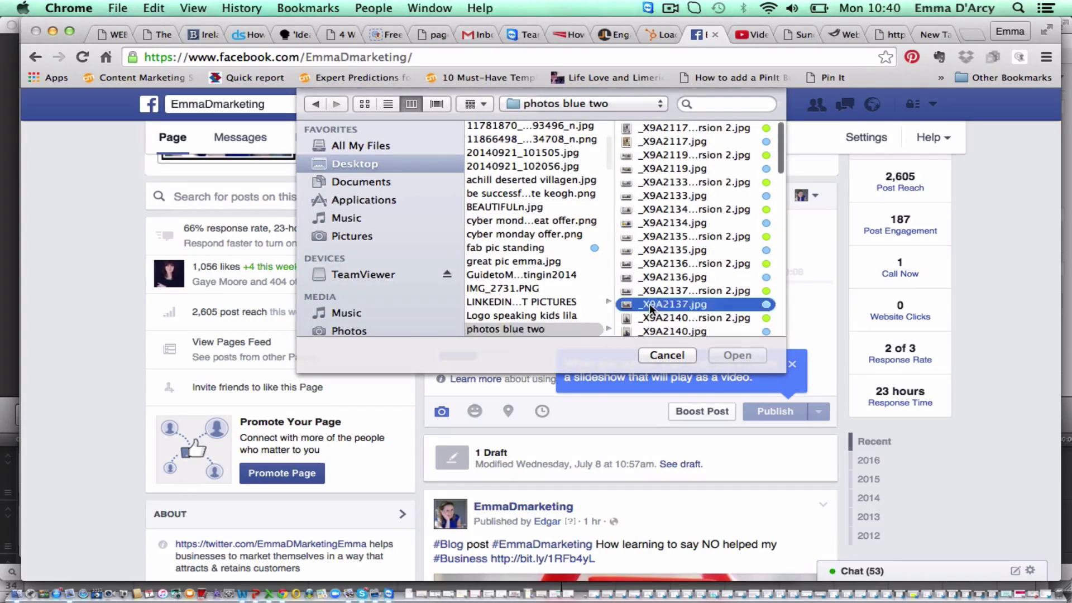
left_click(726, 355)
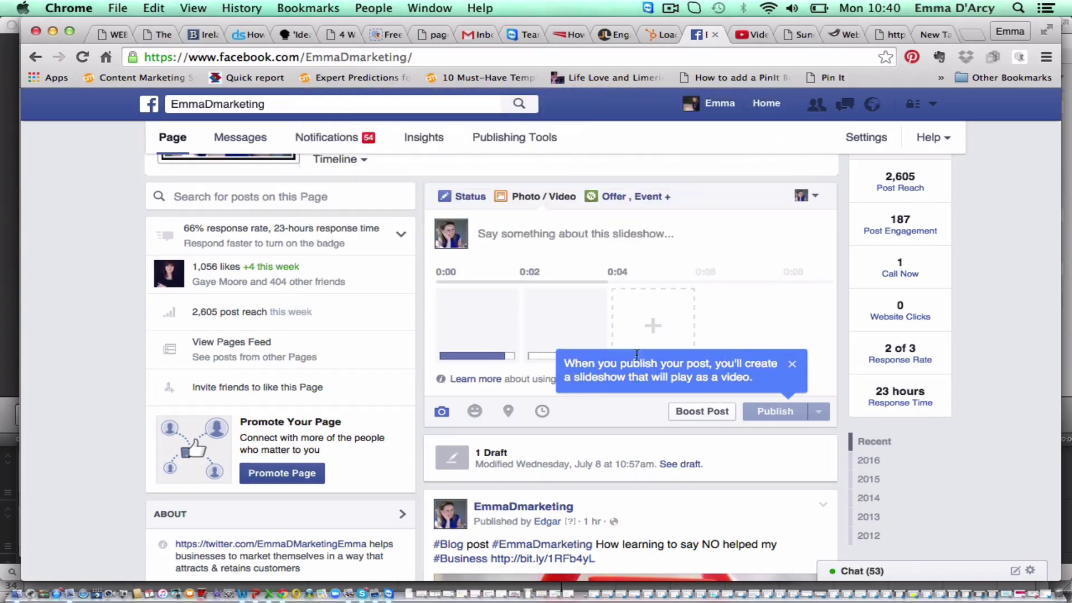
left_click(654, 323)
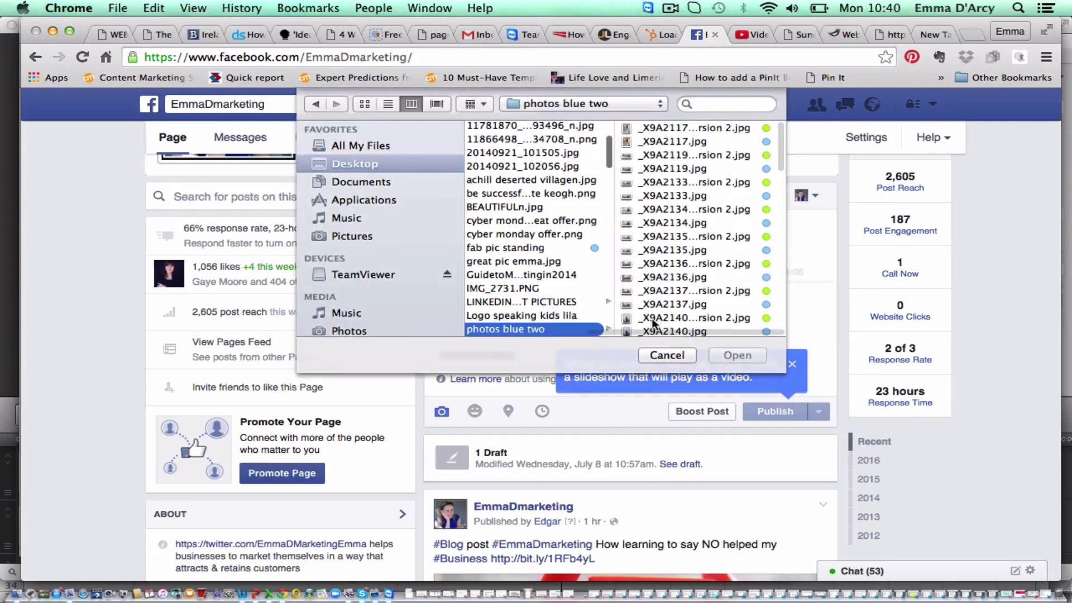
left_click(665, 329)
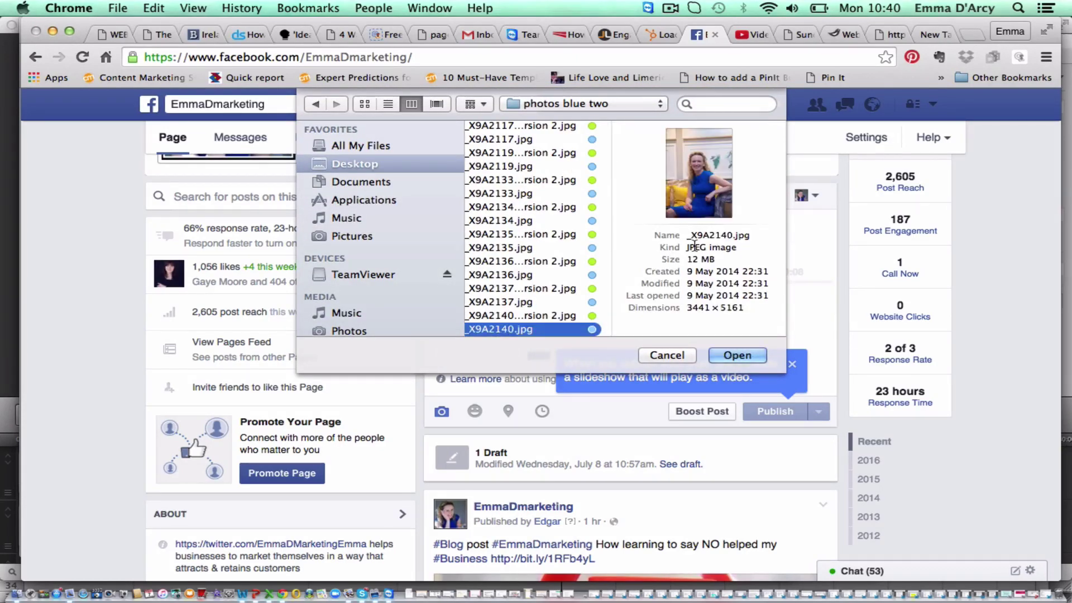
left_click(742, 356)
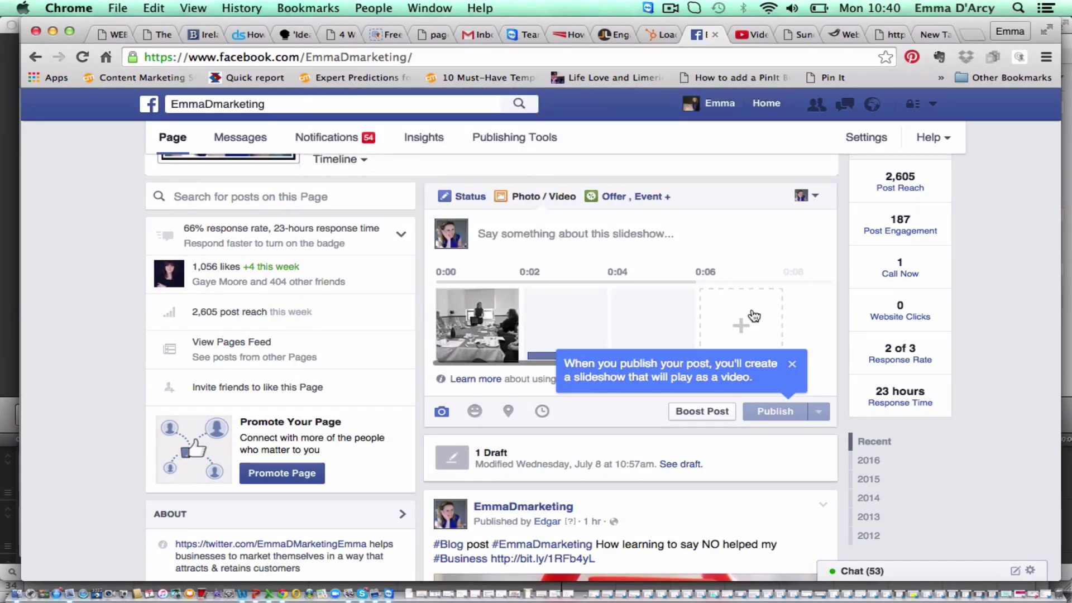
left_click(746, 320)
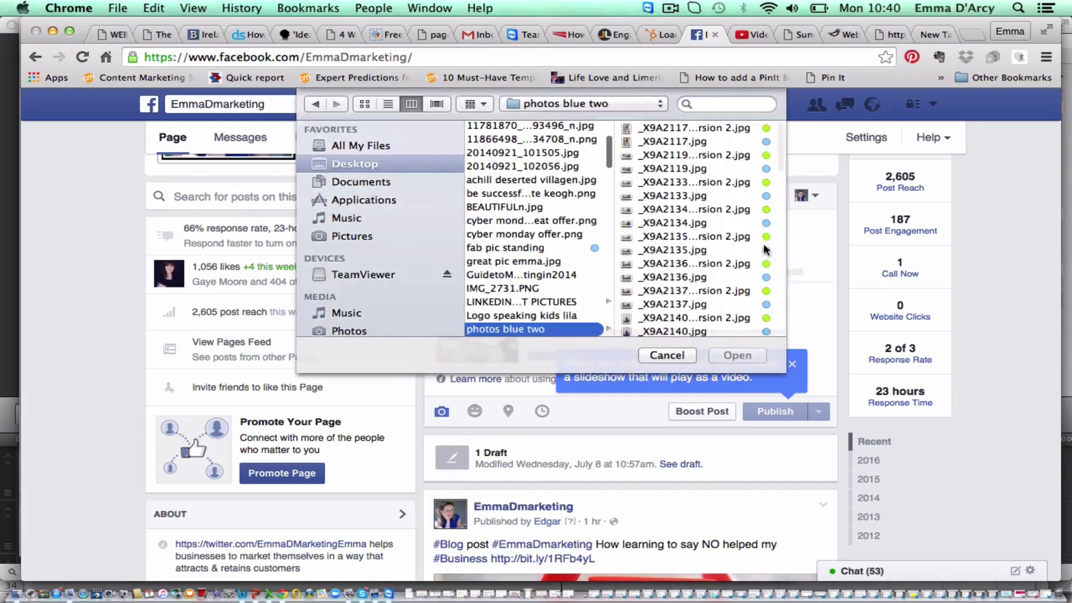
left_click_drag(779, 163, 779, 250)
left_click(697, 267)
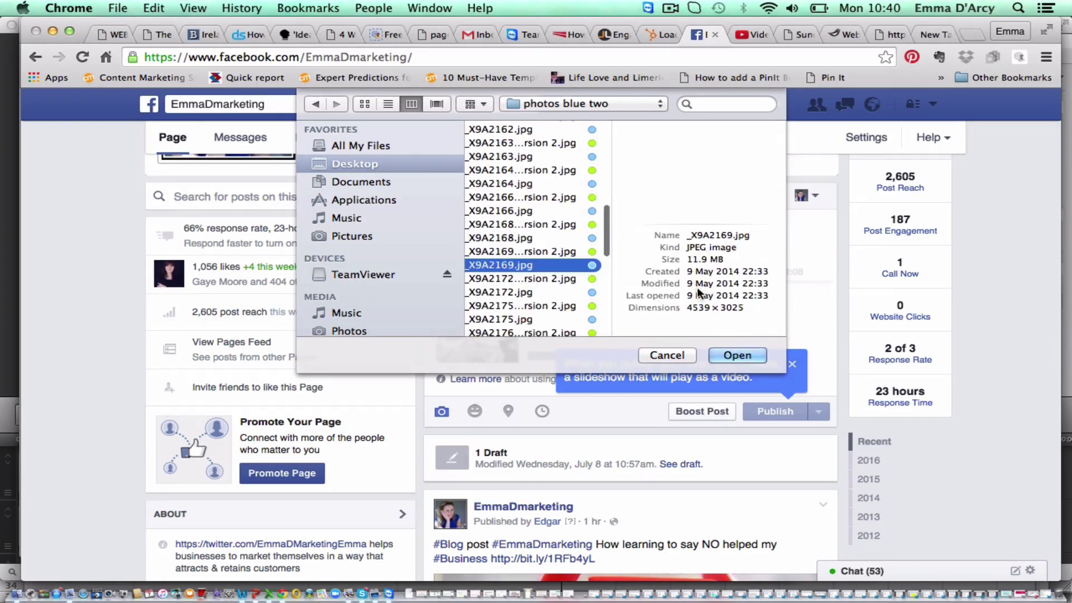
left_click(735, 349)
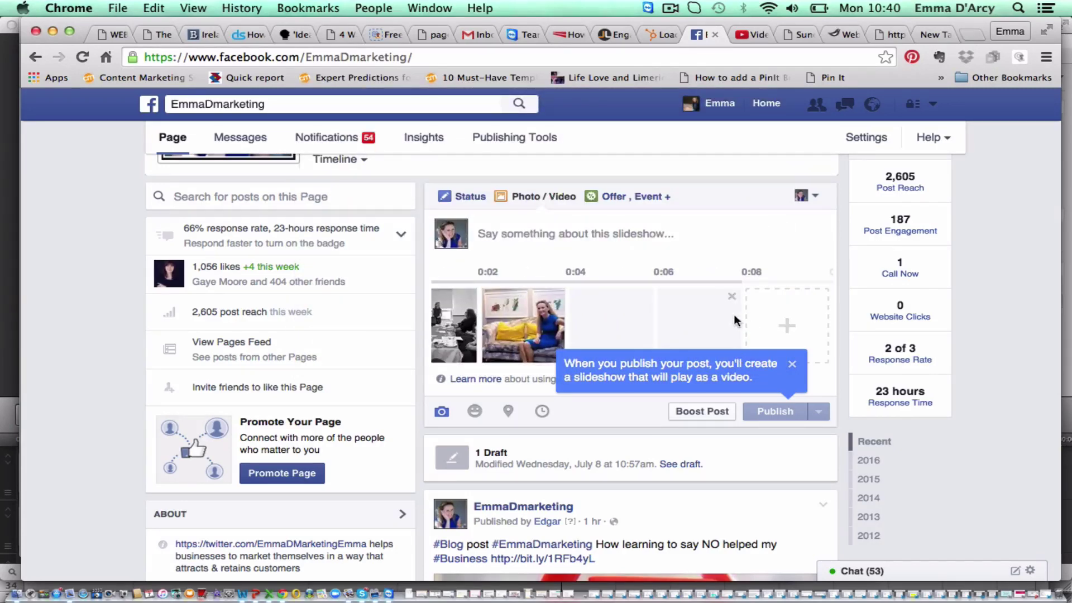
Add another photo from further down the folder, then select _X9A2137.jpg as the next slide.
left_click(787, 325)
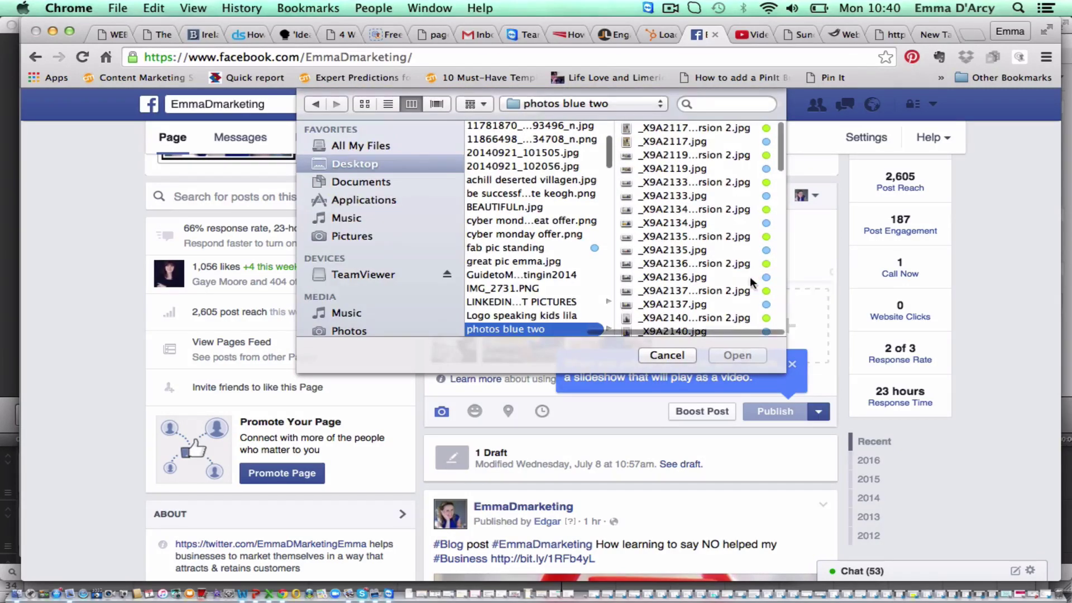
left_click_drag(777, 155, 780, 261)
left_click(780, 290)
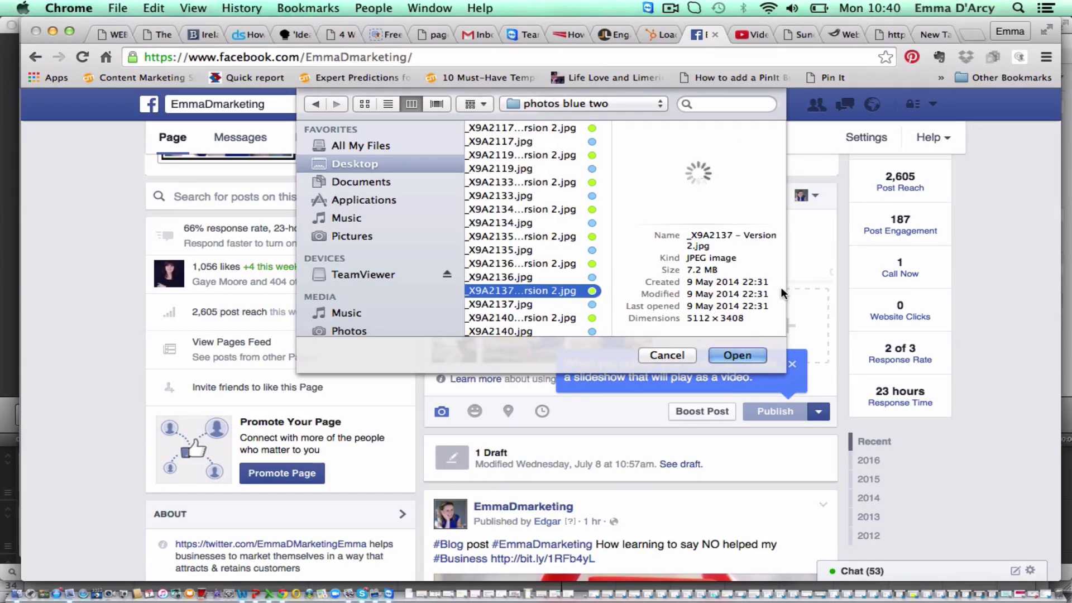
key("Down")
key("Down")
key("Down")
key("Down")
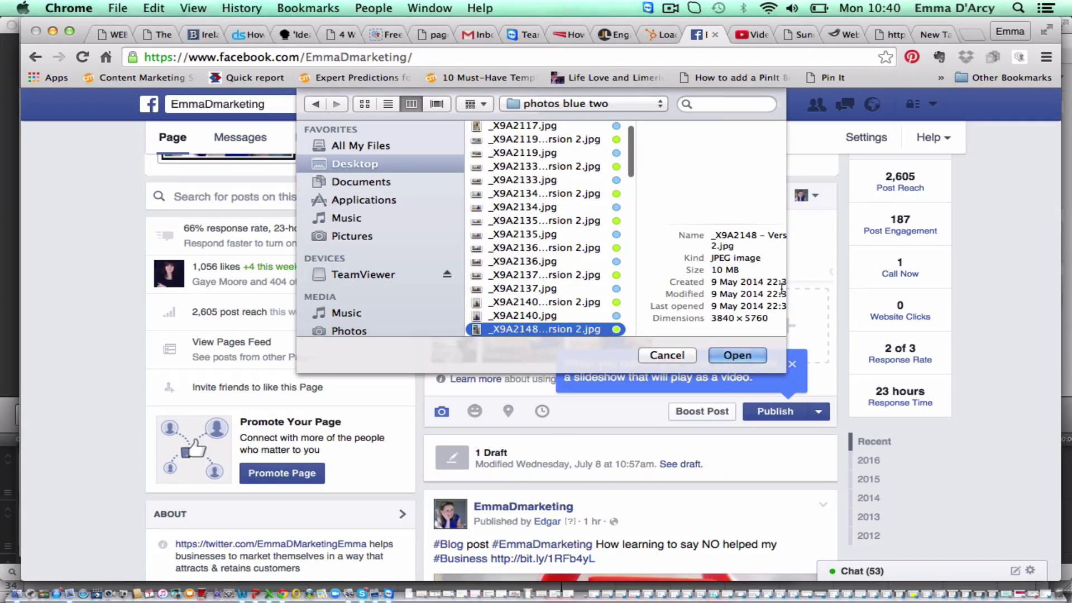
key("Down")
key("Down")
key("Down")
key("Down")
key("Down")
key("Down")
key("Down")
key("Down")
key("Down")
key("Down")
key("Down")
key("Down")
key("Down")
key("Down")
key("Down")
key("Down")
key("Down")
key("Down")
key("Down")
key("Down")
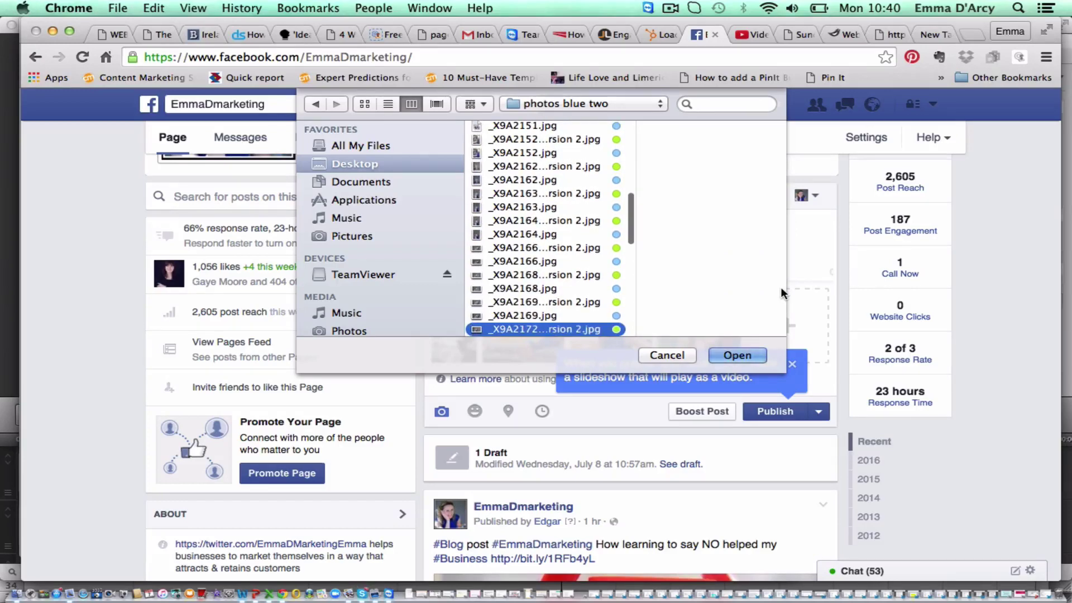
left_click(751, 355)
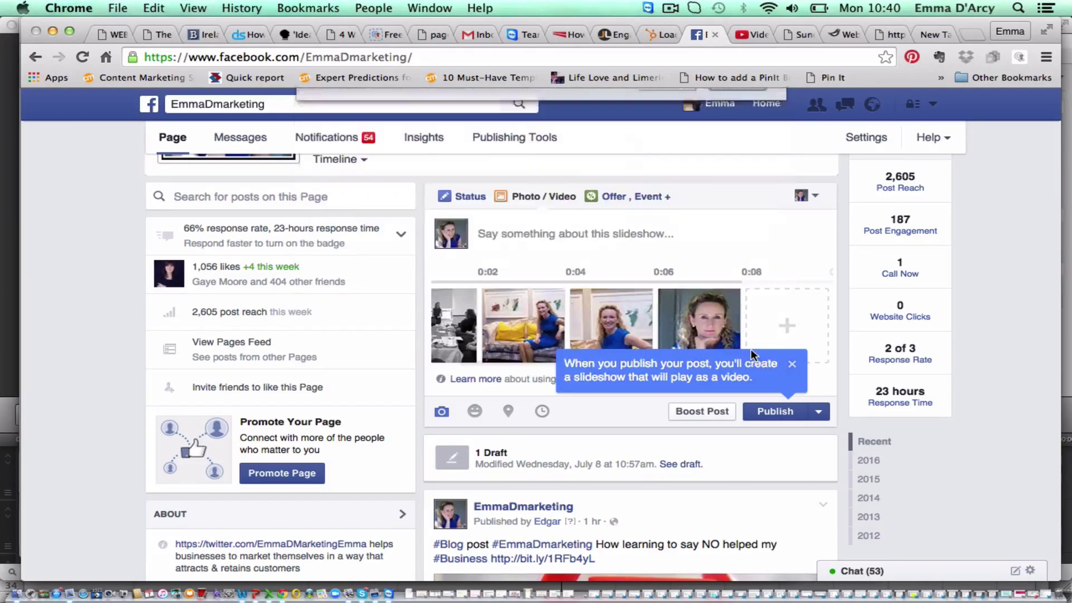
left_click(793, 327)
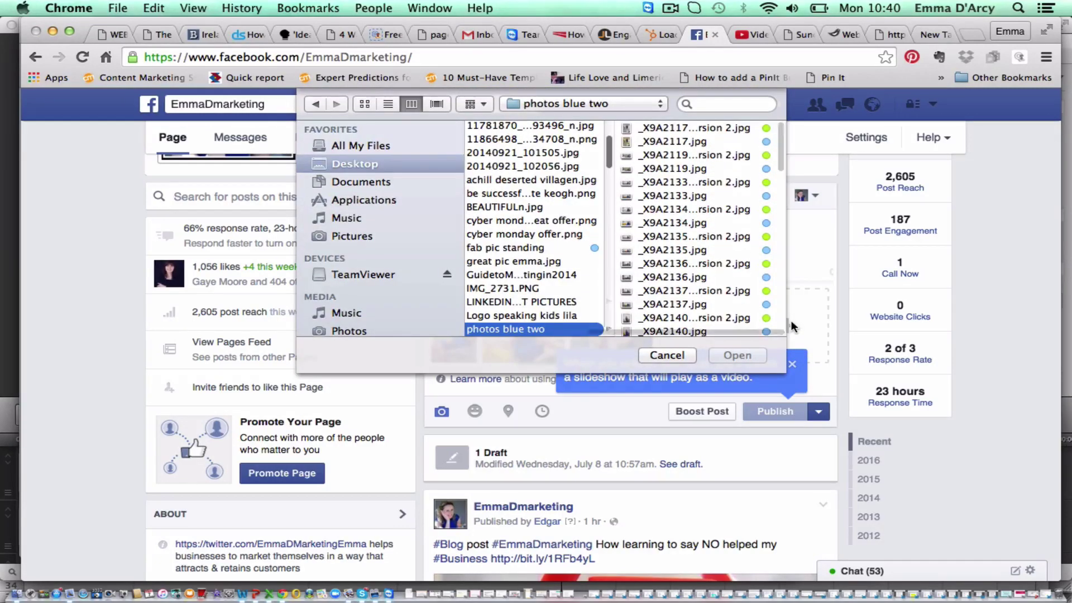
left_click(688, 304)
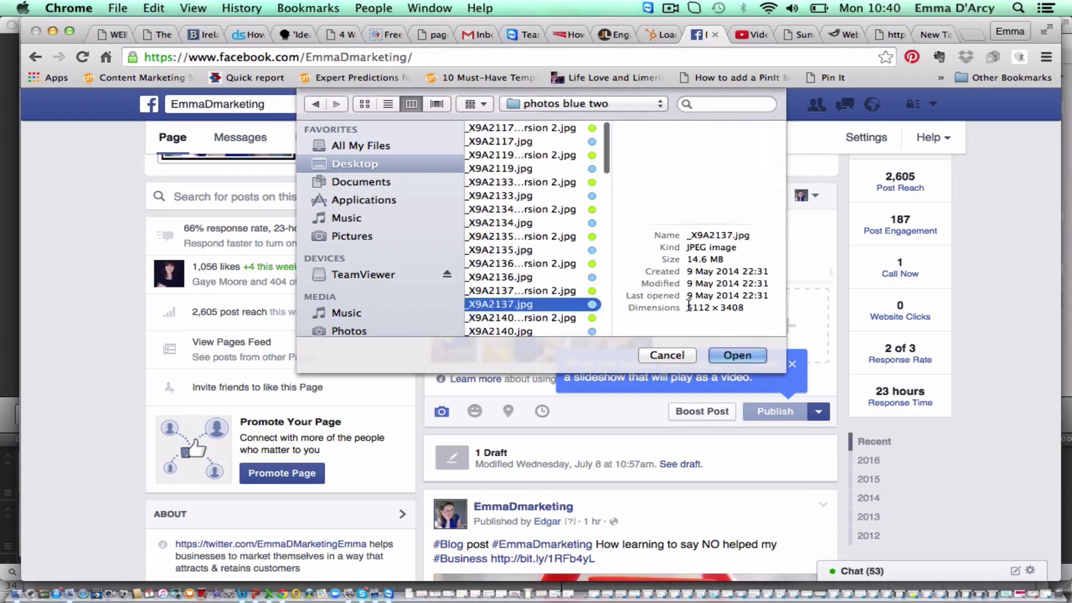
Add the selected photo plus VX9A2128.jpg, bringing the slideshow to five images.
left_click(744, 354)
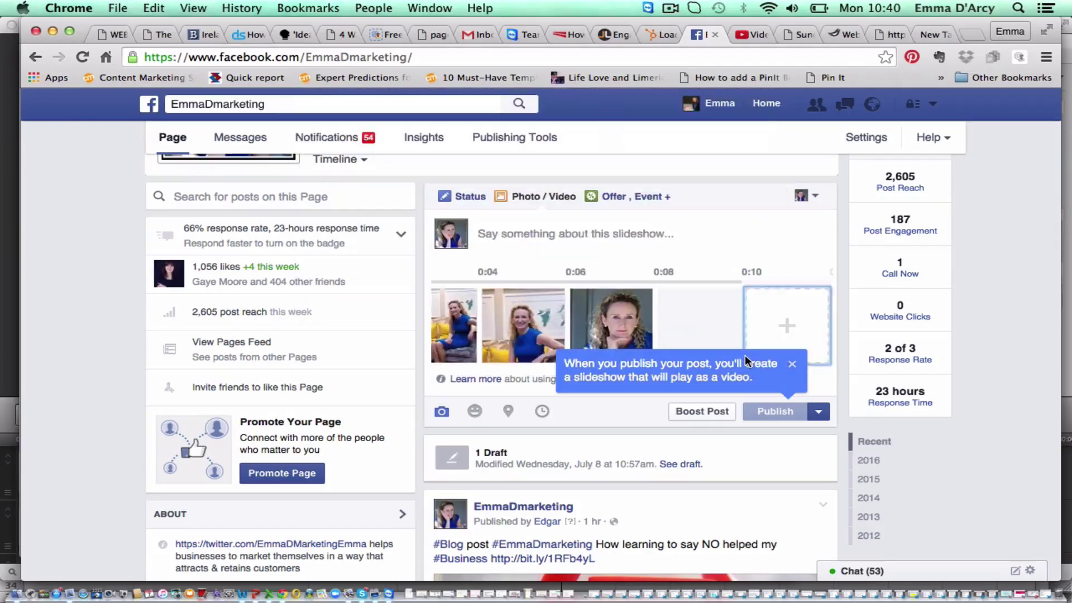
left_click(792, 368)
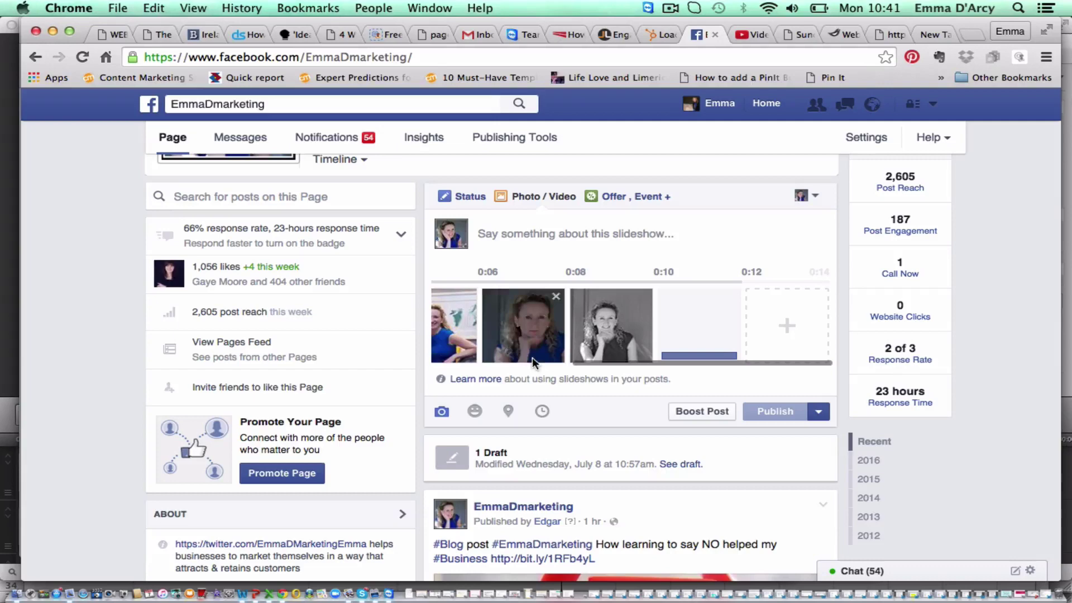
left_click(792, 326)
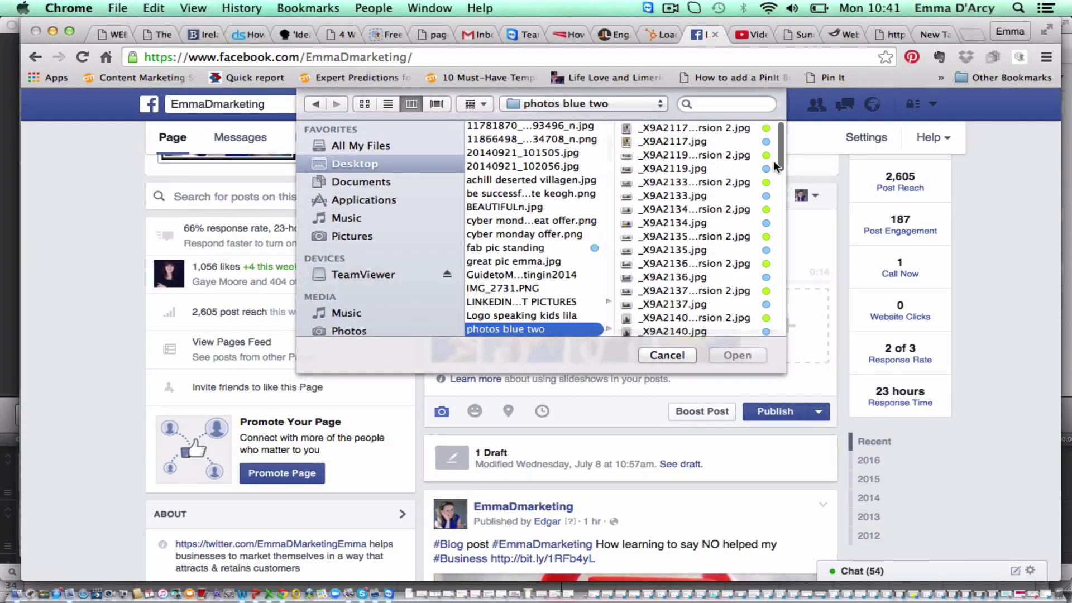
left_click_drag(782, 155, 773, 348)
left_click(705, 329)
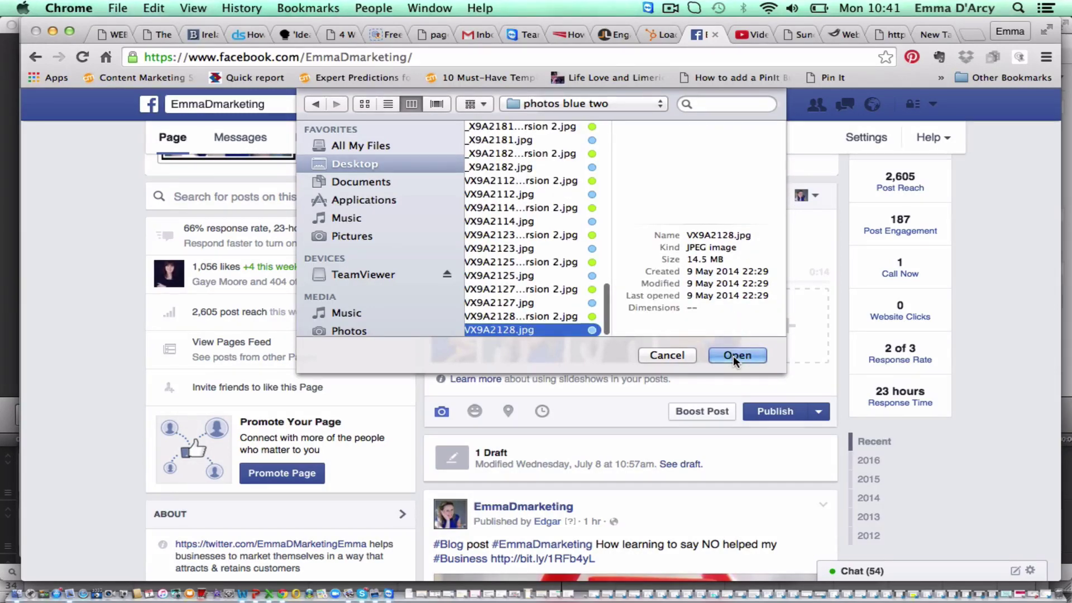
left_click(734, 358)
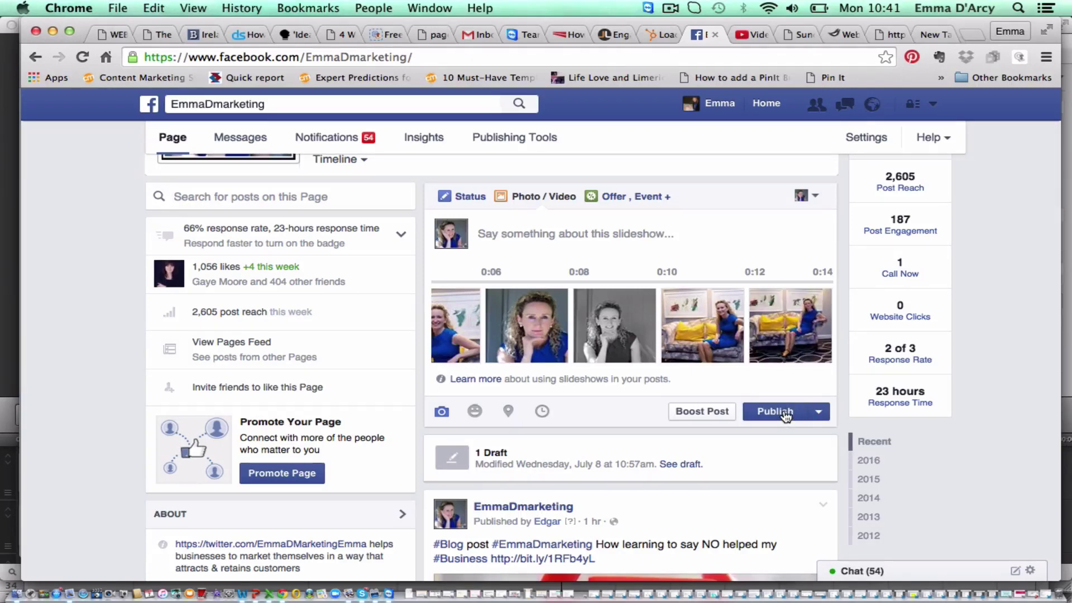
Publish the five-photo slideshow post to the page.
left_click(785, 412)
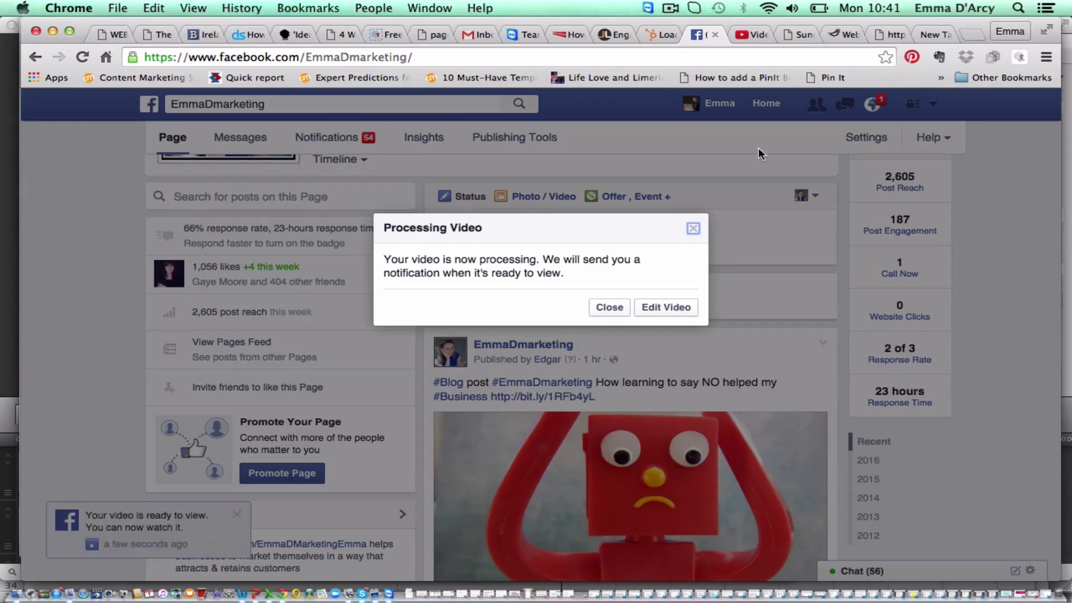
Follow the 'Your video is ready' notification to the page's Videos list showing the new 0:14 slideshow.
left_click(609, 307)
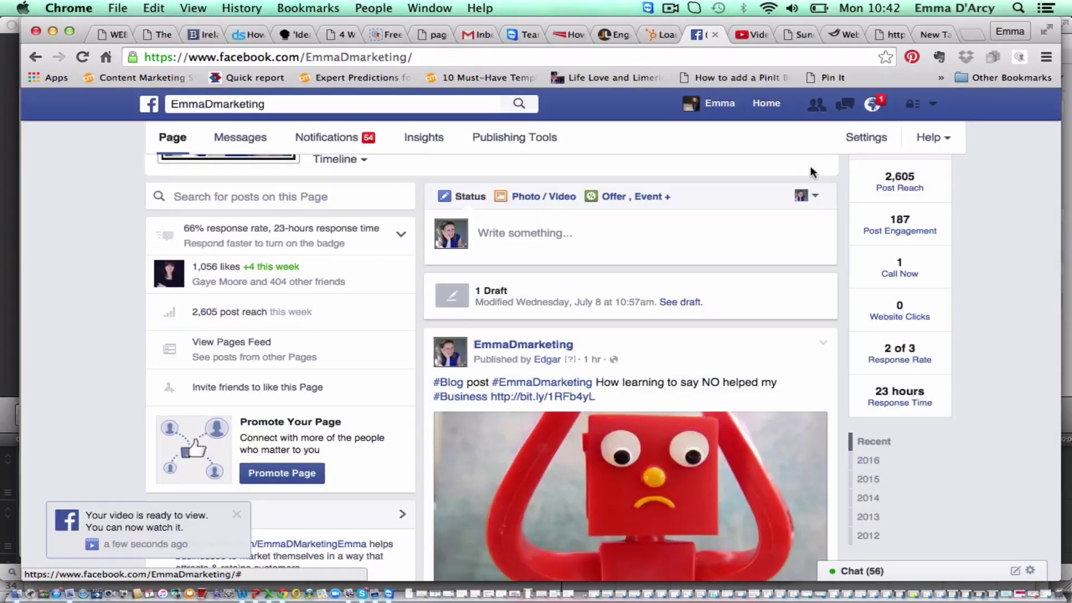
left_click(872, 104)
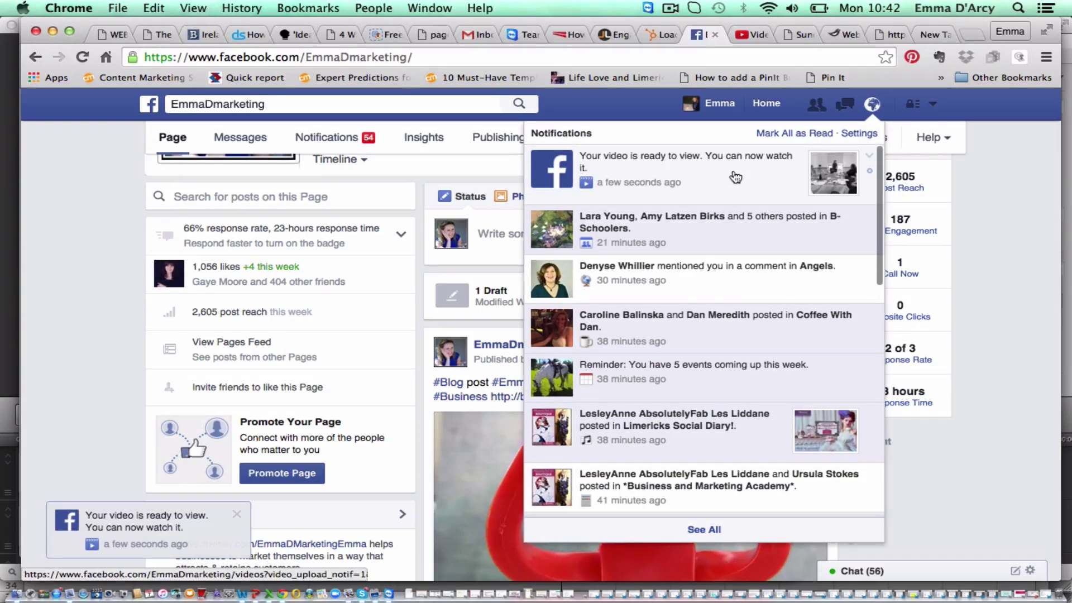
left_click(735, 176)
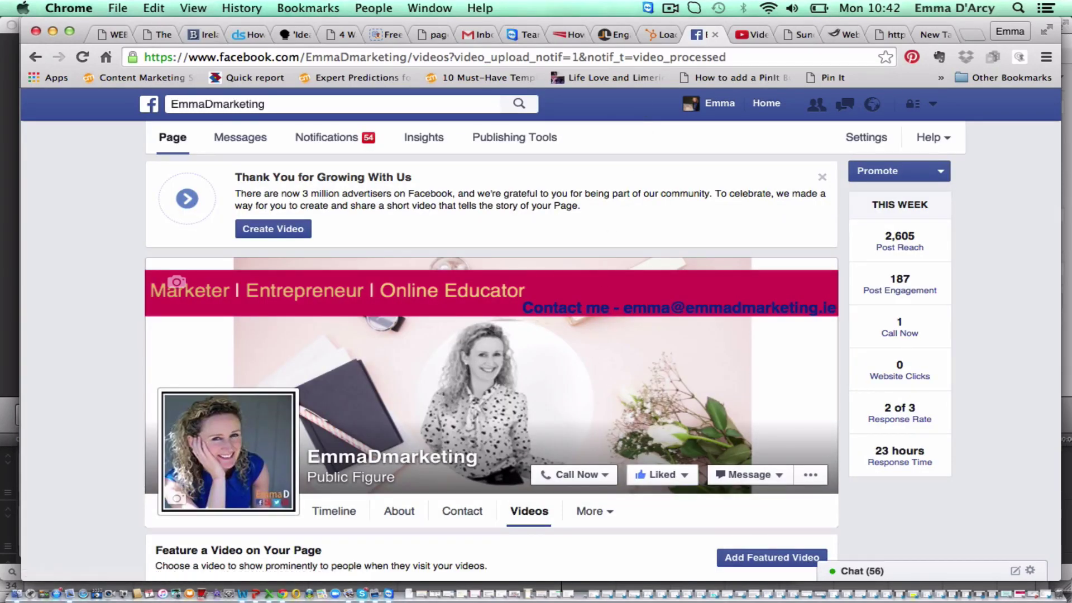
scroll(642, 109, "down", 5)
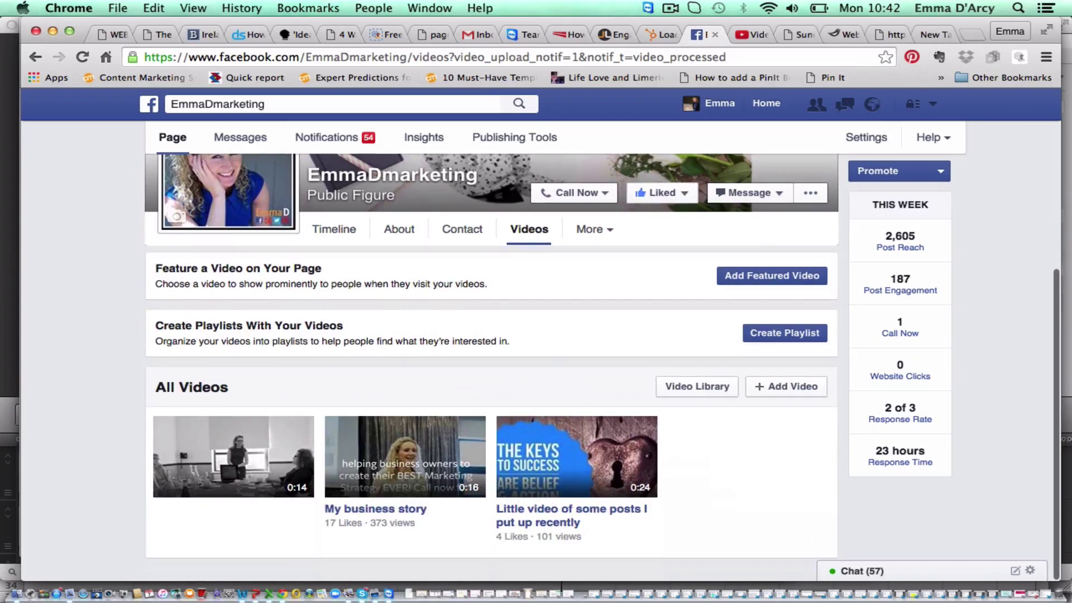